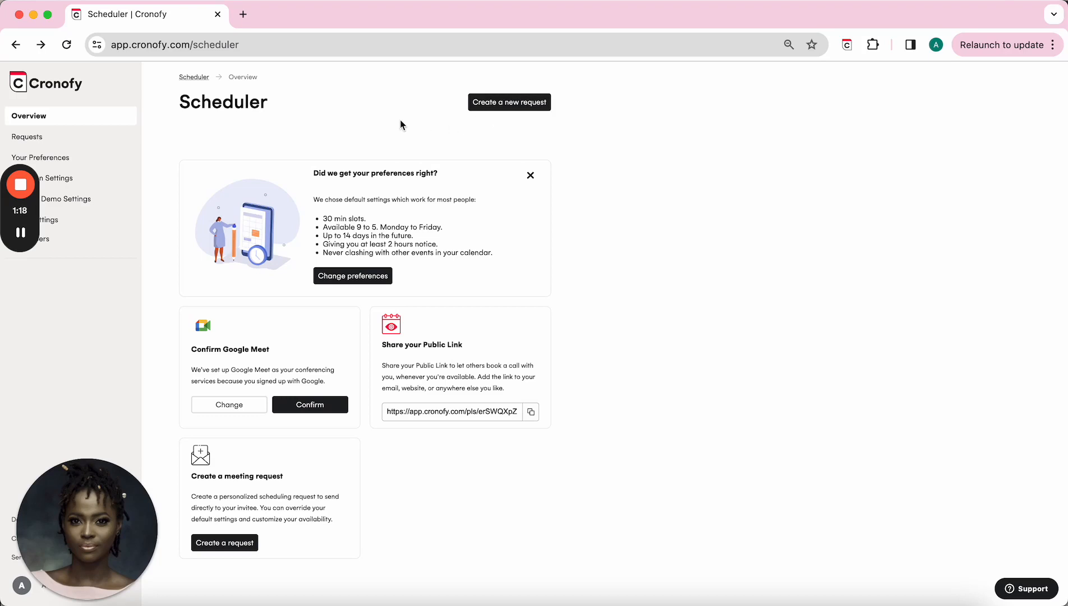
# Step: Start a new scheduling request from scratch, with the host, 30-minute duration and Google Meet prefilled
pyautogui.click(512, 105)
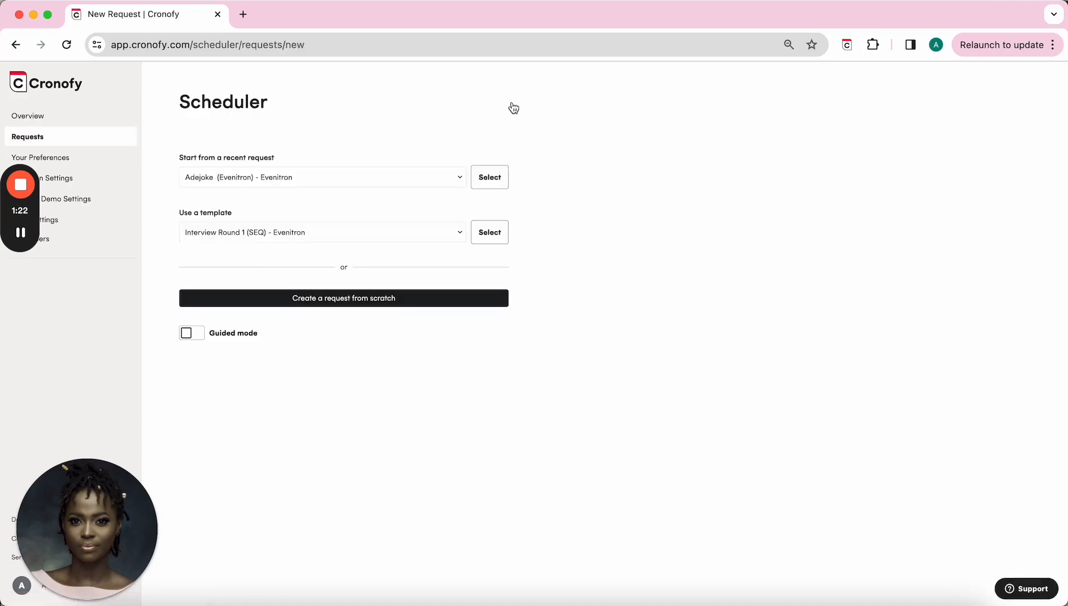
pyautogui.click(326, 302)
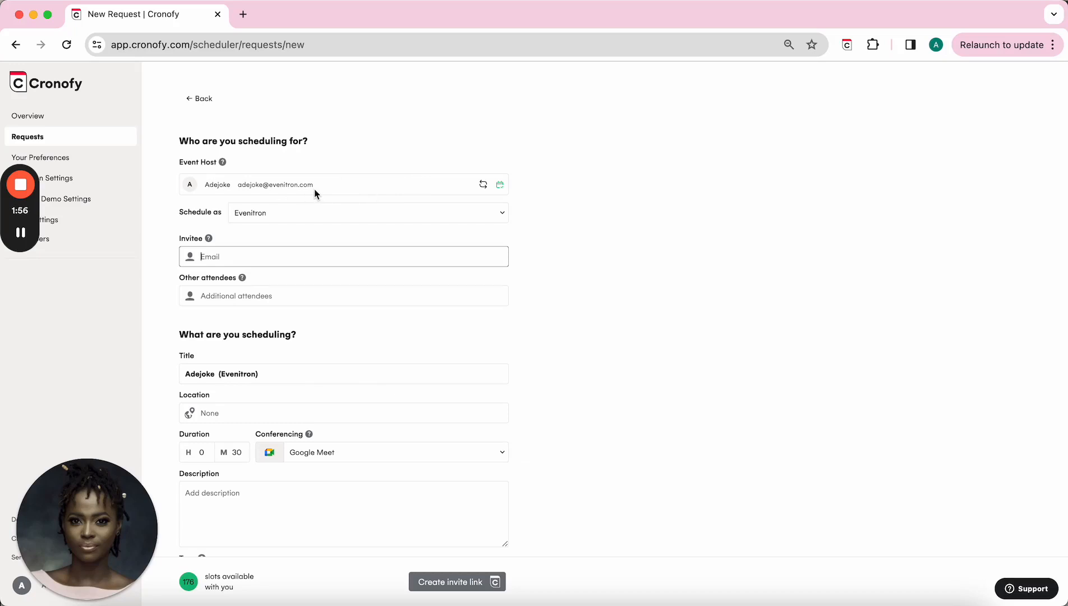
pyautogui.click(483, 186)
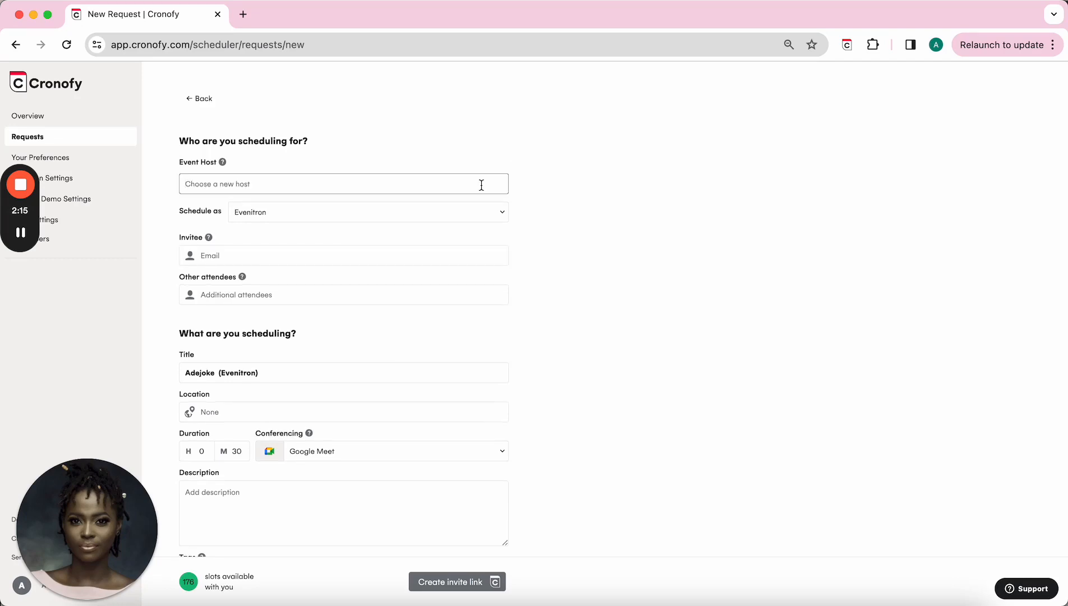
pyautogui.write('serena')
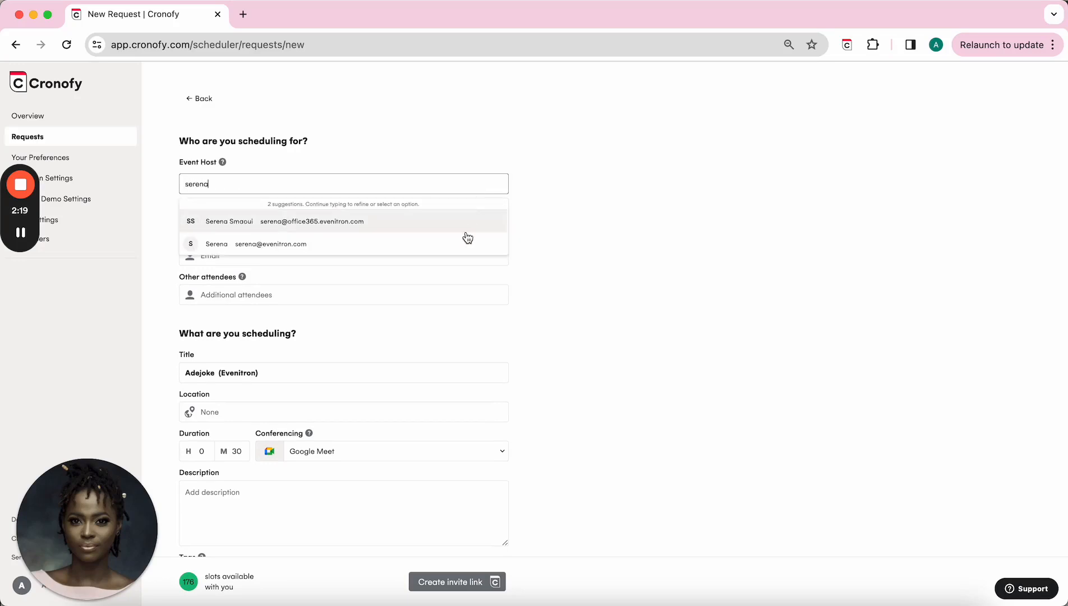
pyautogui.click(367, 244)
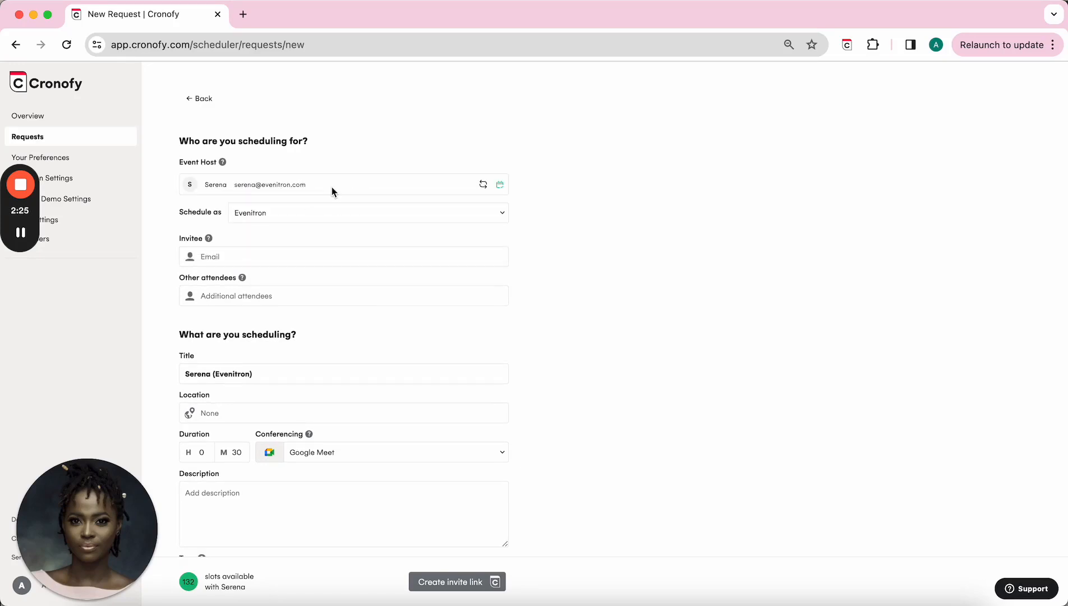
pyautogui.click(483, 184)
pyautogui.write('adejoke')
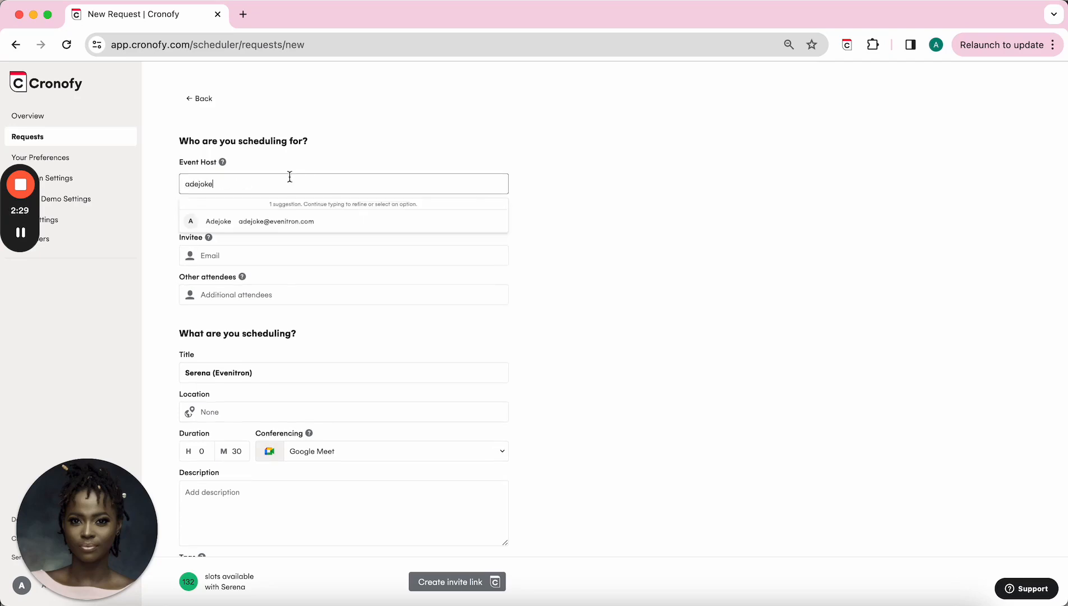
pyautogui.click(287, 221)
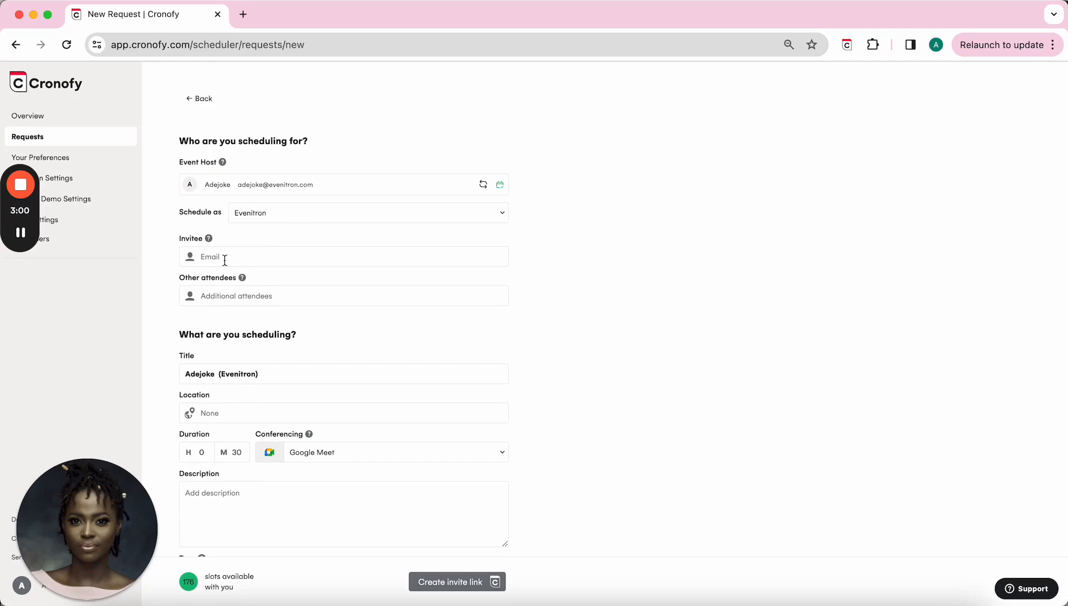
# Step: Enter the invitee's e-mail address and confirm them as a new contact
pyautogui.click(225, 259)
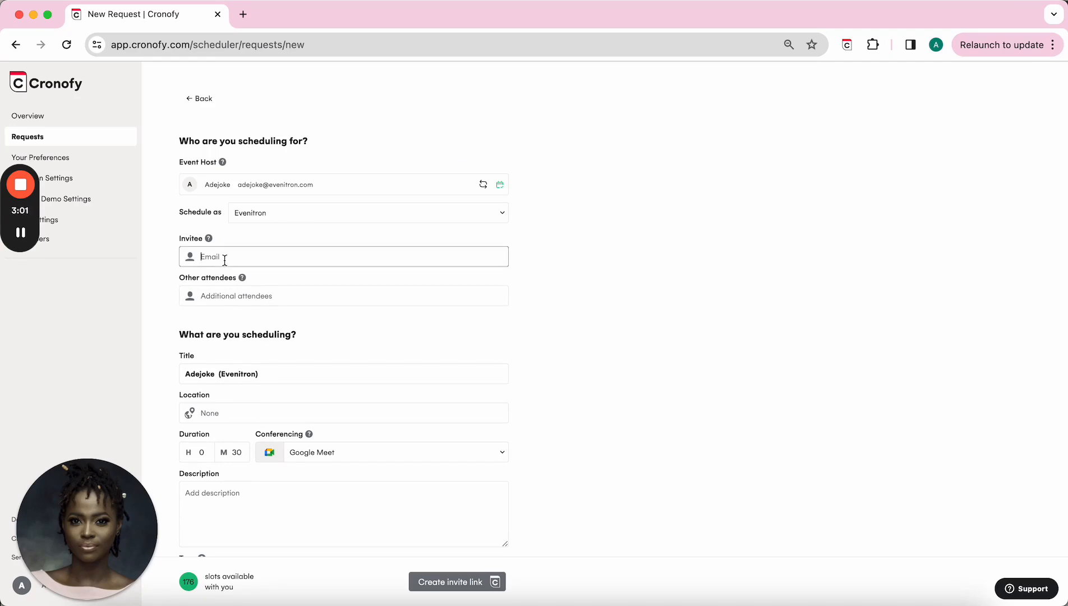
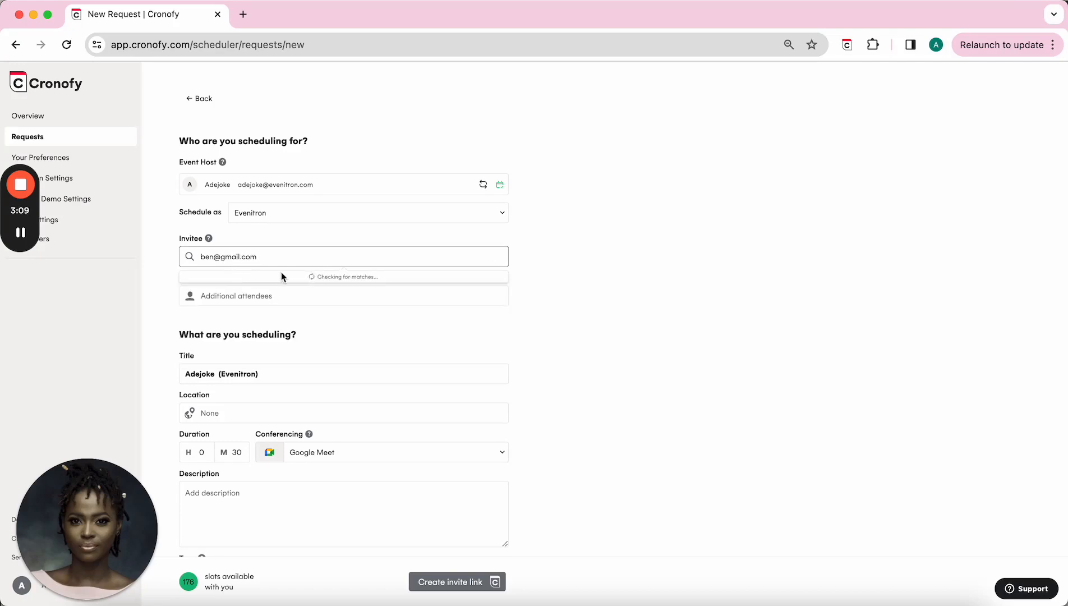
pyautogui.click(482, 354)
pyautogui.scroll(-5, 252, 348)
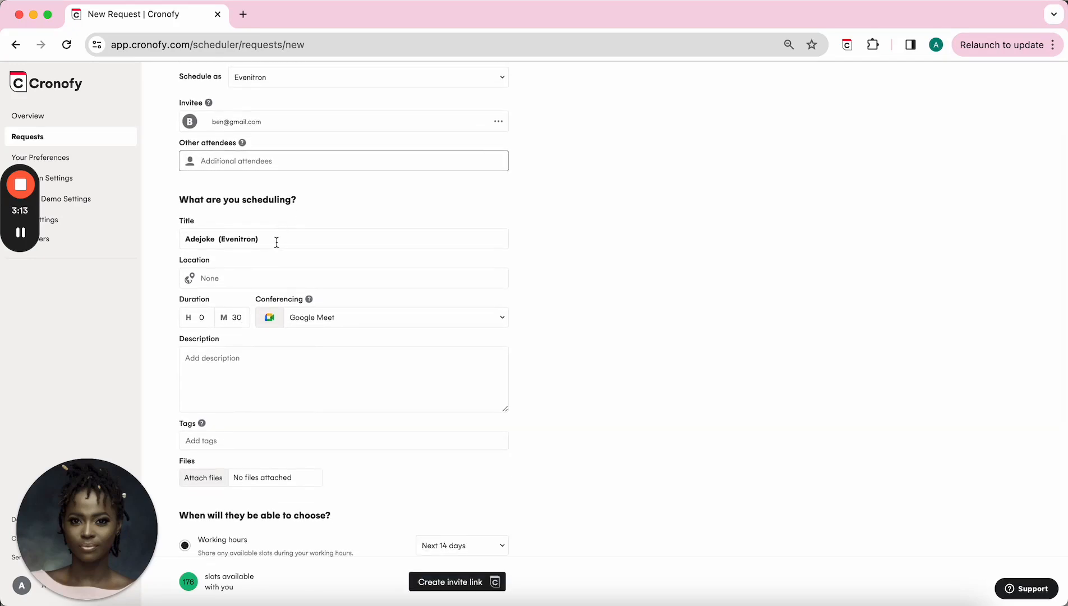
# Step: Replace the request title with 'First Stage Interview'
pyautogui.moveTo(277, 240); pyautogui.dragTo(152, 245)
pyautogui.write('F')
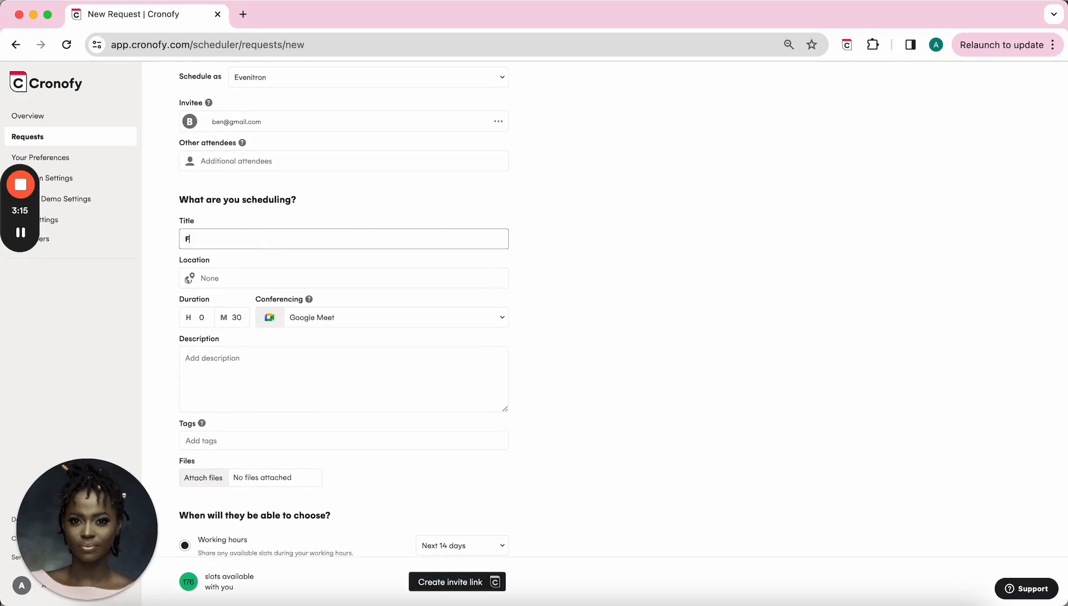
pyautogui.write('irst Stage Interview')
pyautogui.click(148, 283)
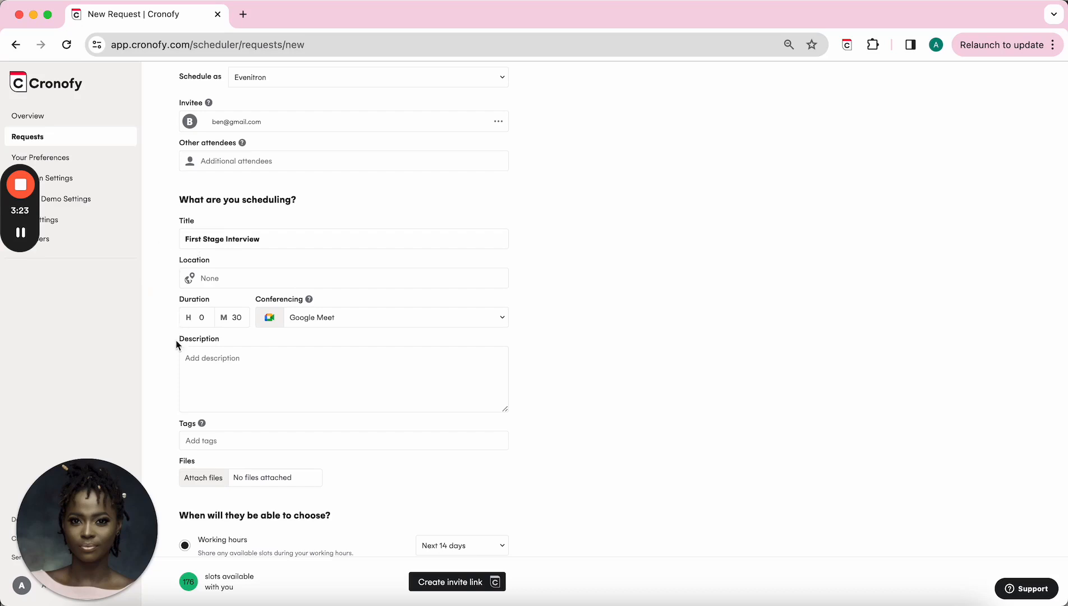
pyautogui.scroll(-1, 177, 379)
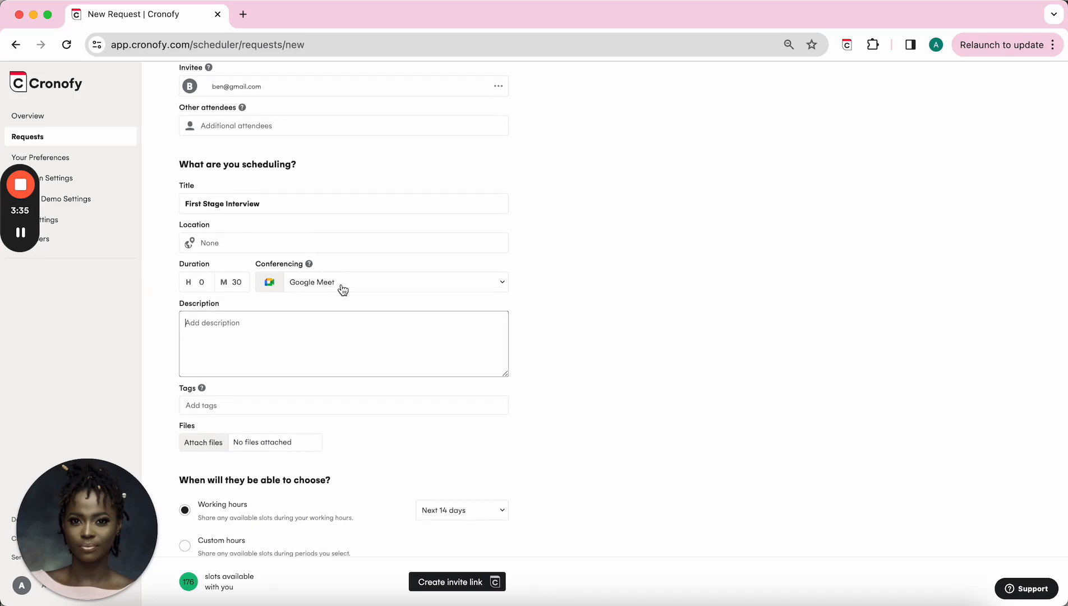
pyautogui.click(343, 288)
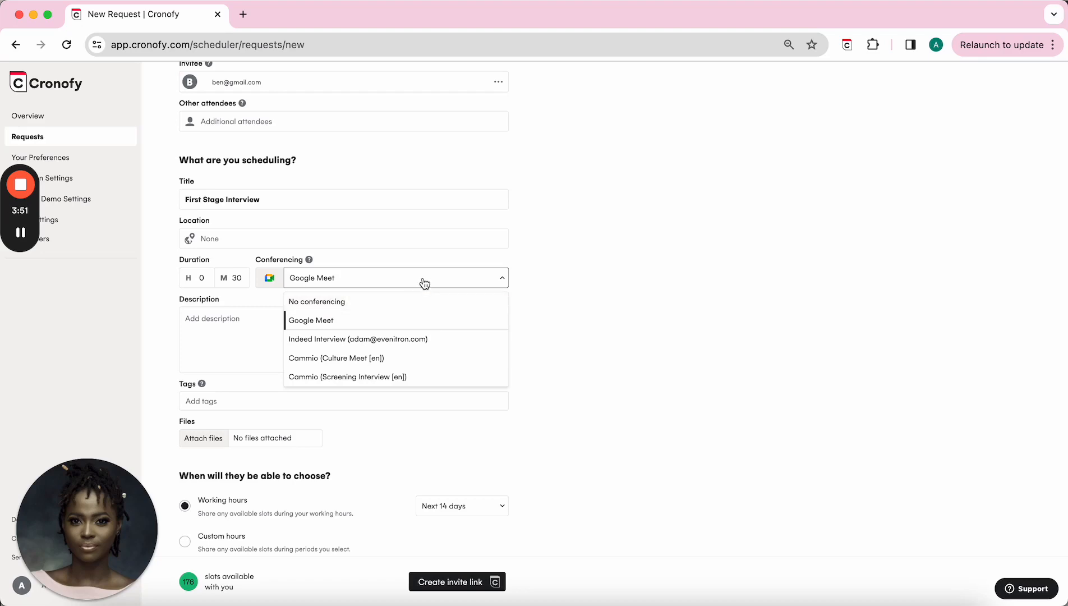
pyautogui.click(226, 335)
pyautogui.scroll(-2, 225, 336)
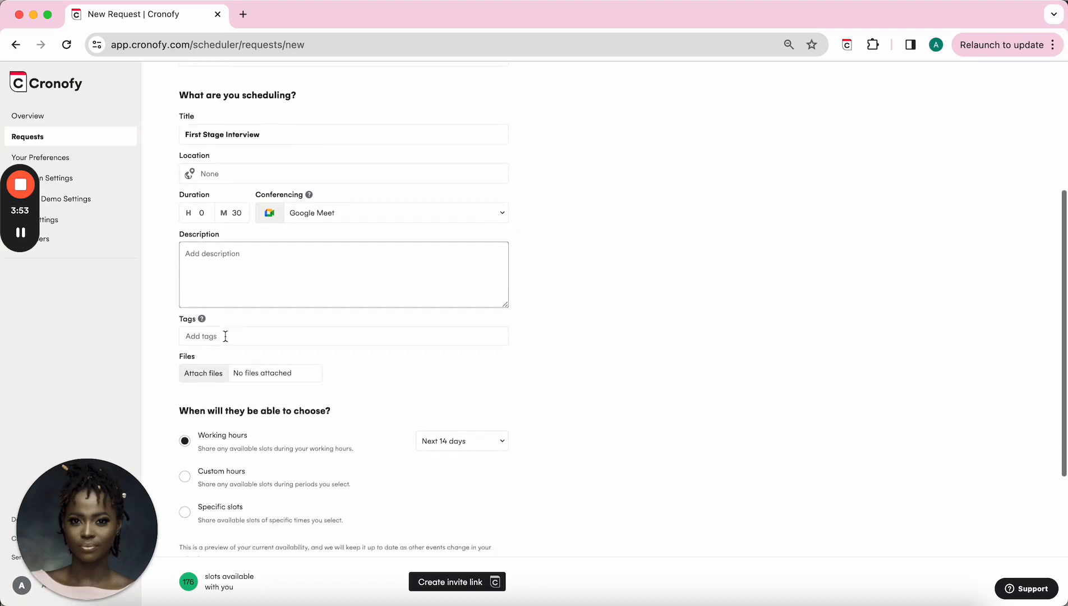
pyautogui.scroll(-4, 226, 336)
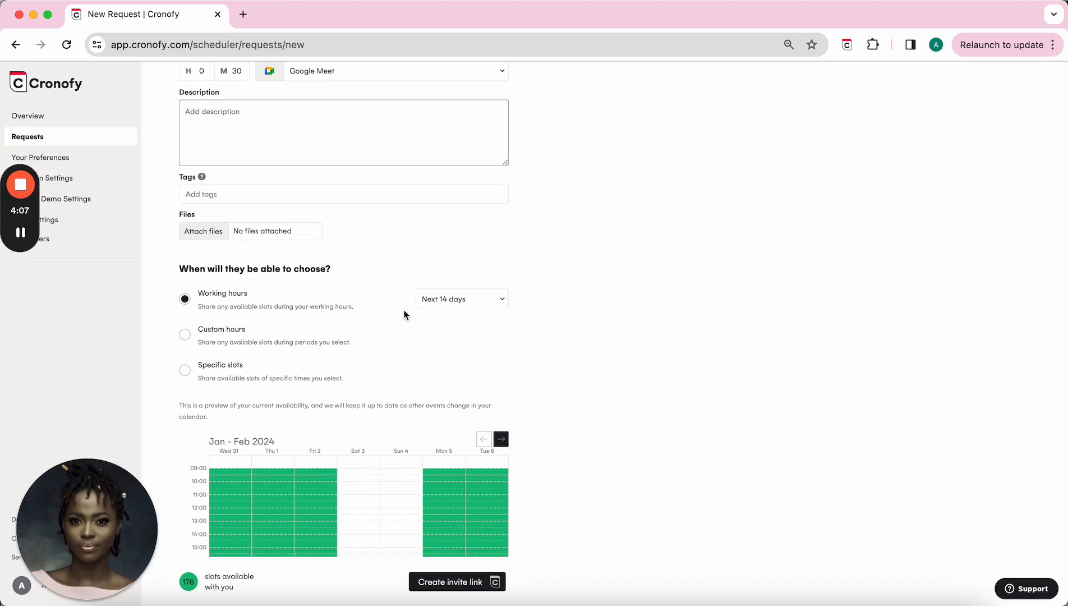
pyautogui.click(459, 305)
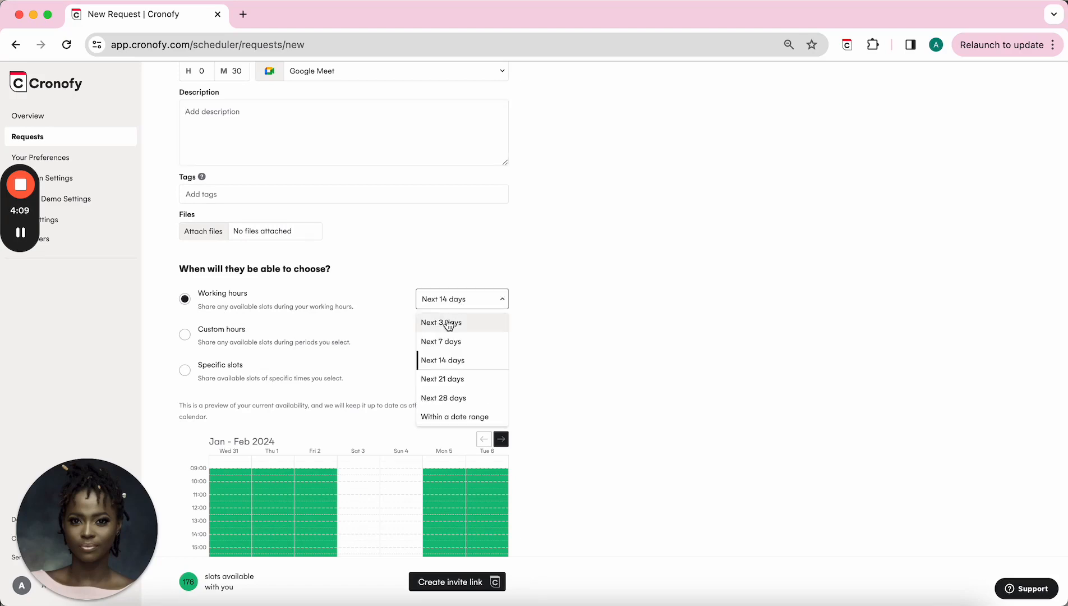
pyautogui.click(448, 325)
pyautogui.click(450, 304)
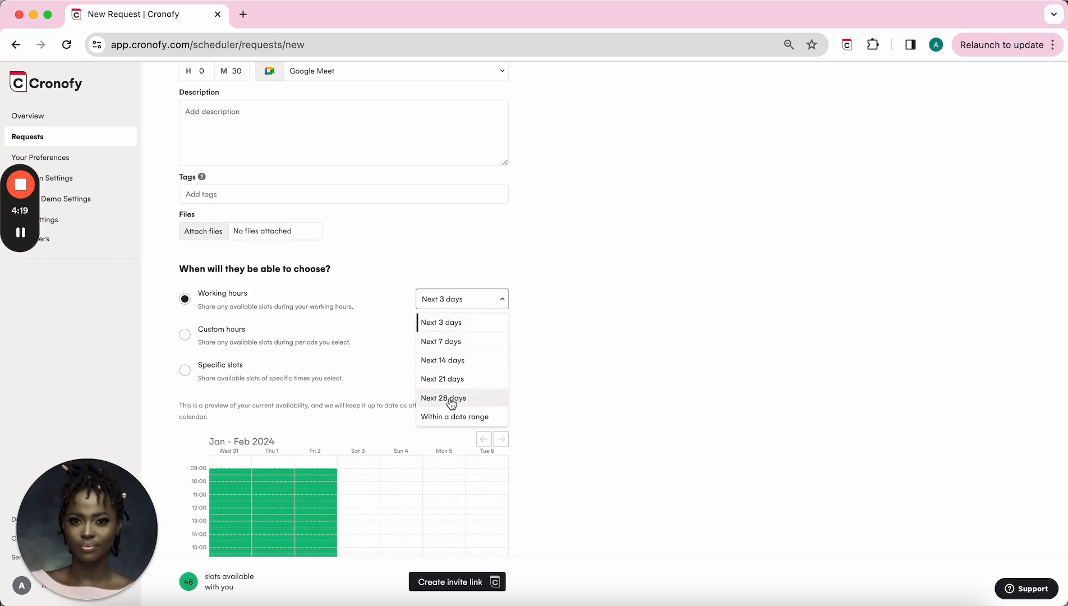
pyautogui.click(451, 417)
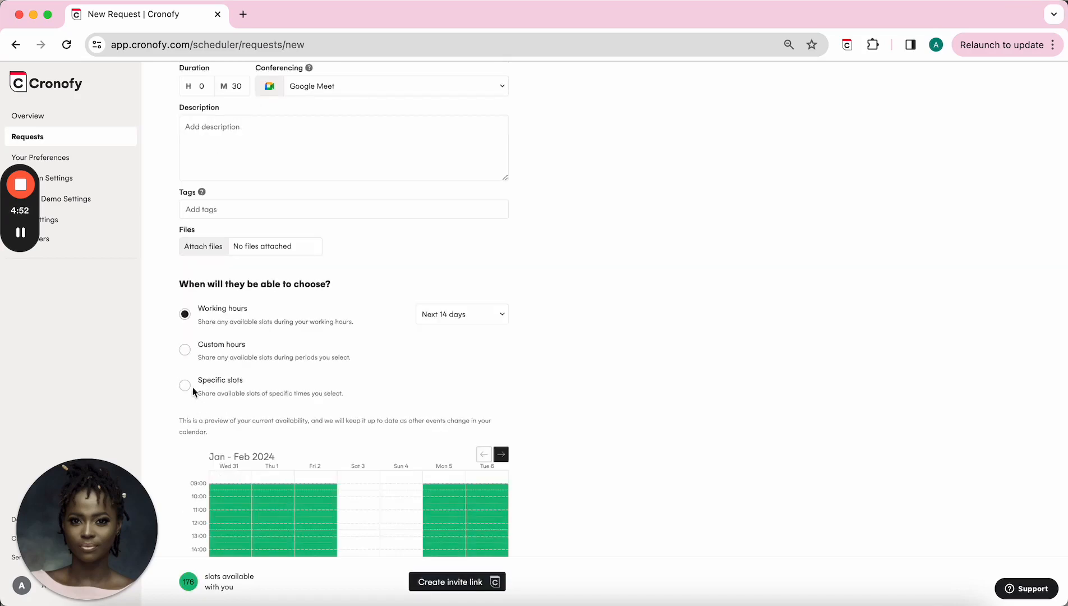
# Step: Switch to specific slots and set the first slot to 01/02/2024 at 09:00–09:30
pyautogui.click(185, 386)
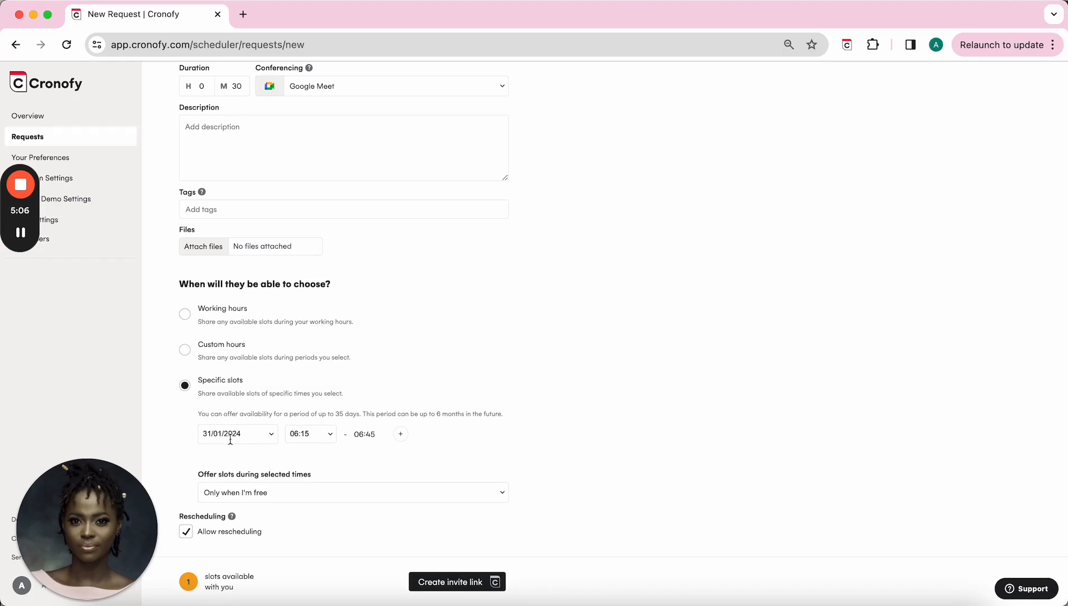
pyautogui.click(268, 437)
pyautogui.scroll(-1, 281, 588)
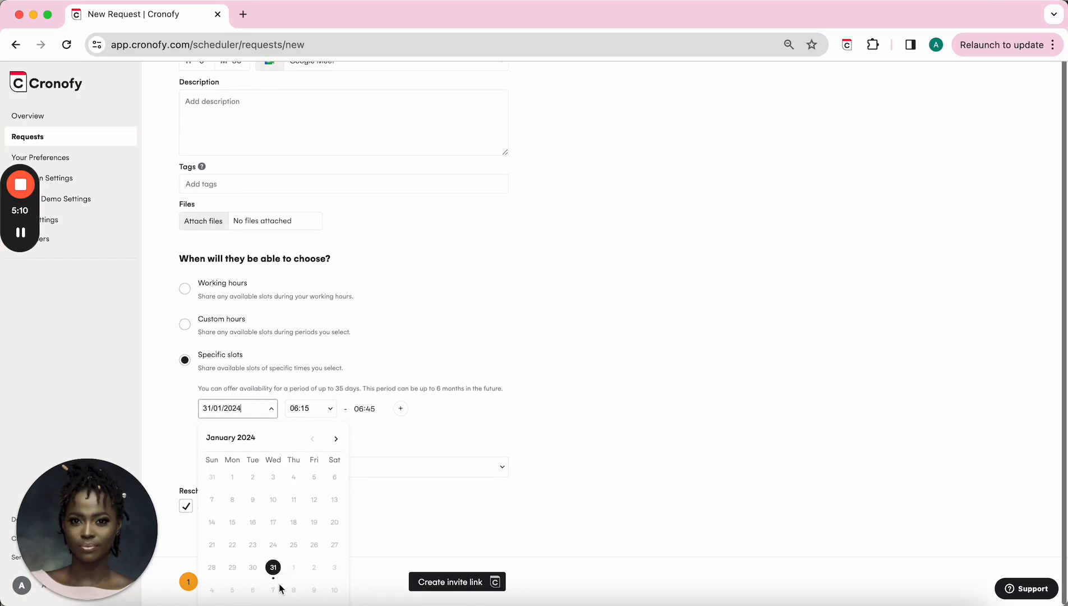
pyautogui.click(336, 440)
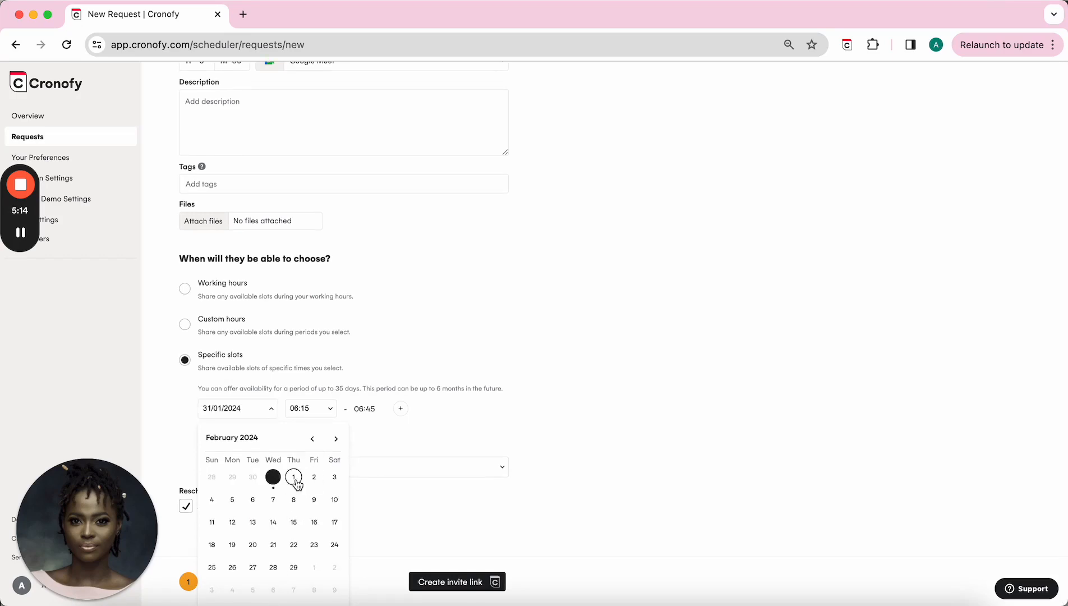
pyautogui.click(294, 478)
pyautogui.click(329, 432)
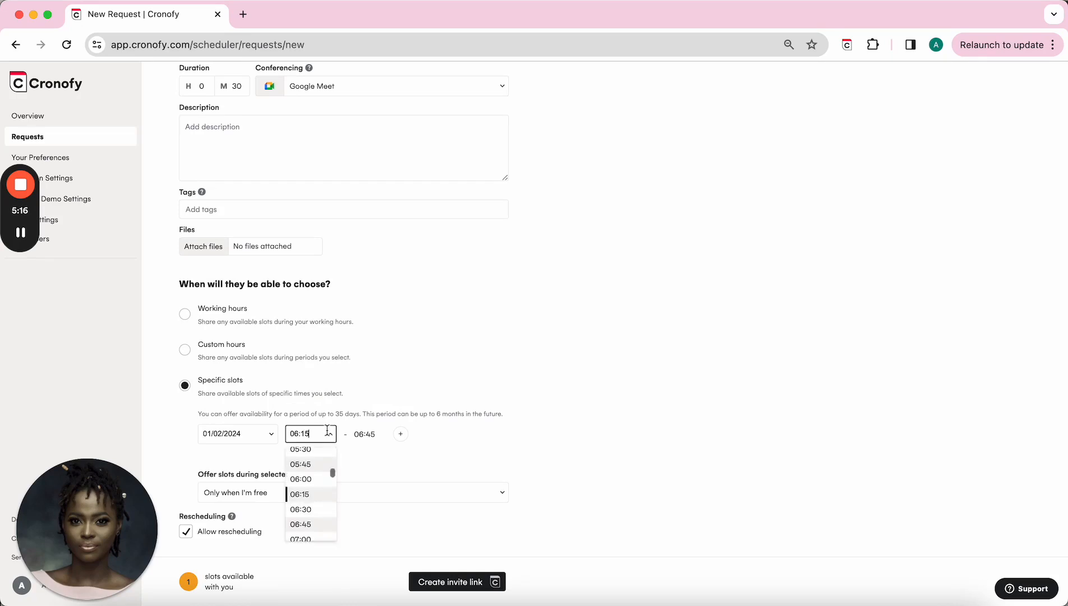
pyautogui.scroll(-5, 307, 499)
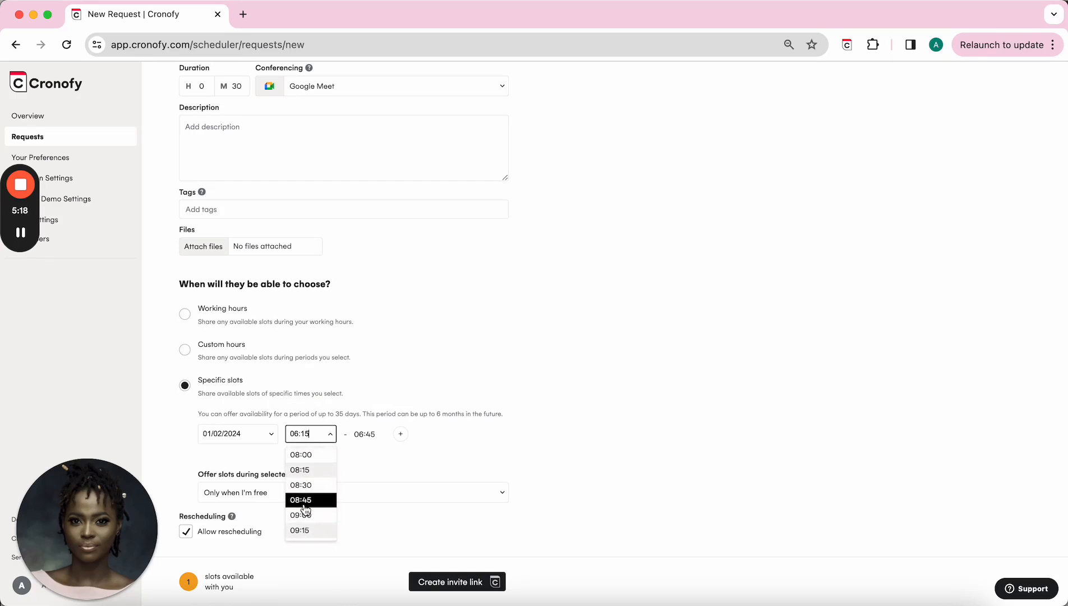
pyautogui.click(306, 514)
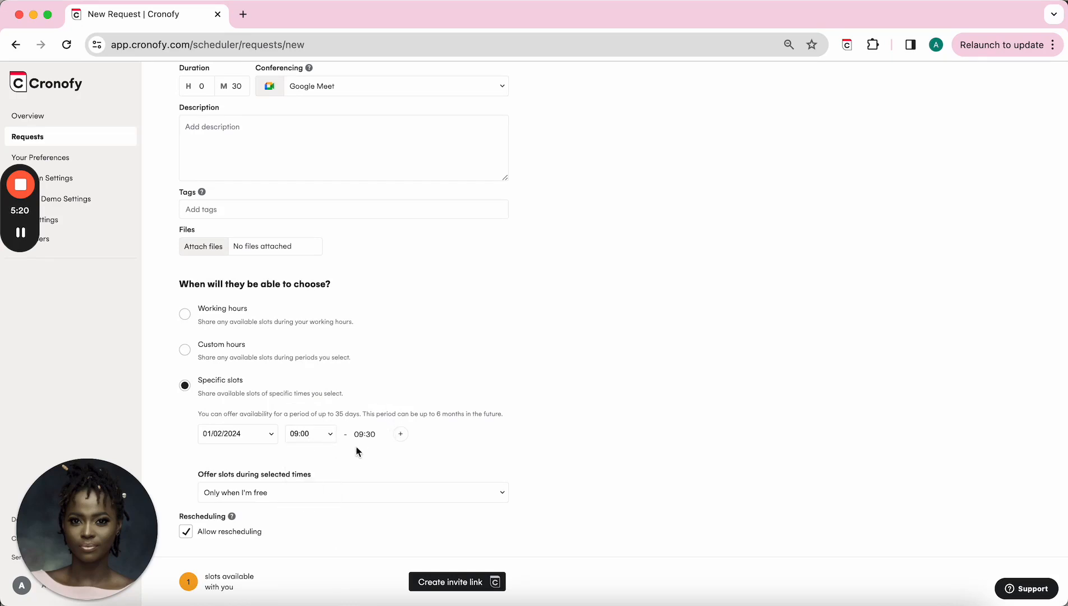
# Step: Add a second slot right after it, 09:30–10:00
pyautogui.click(403, 435)
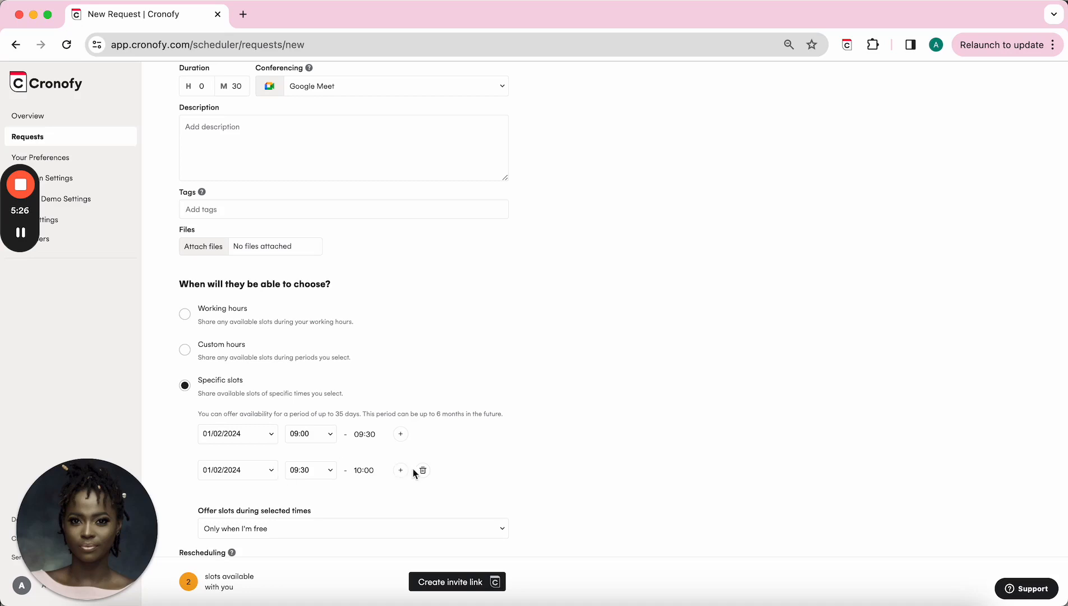
pyautogui.scroll(-1, 337, 482)
pyautogui.scroll(-1, 338, 481)
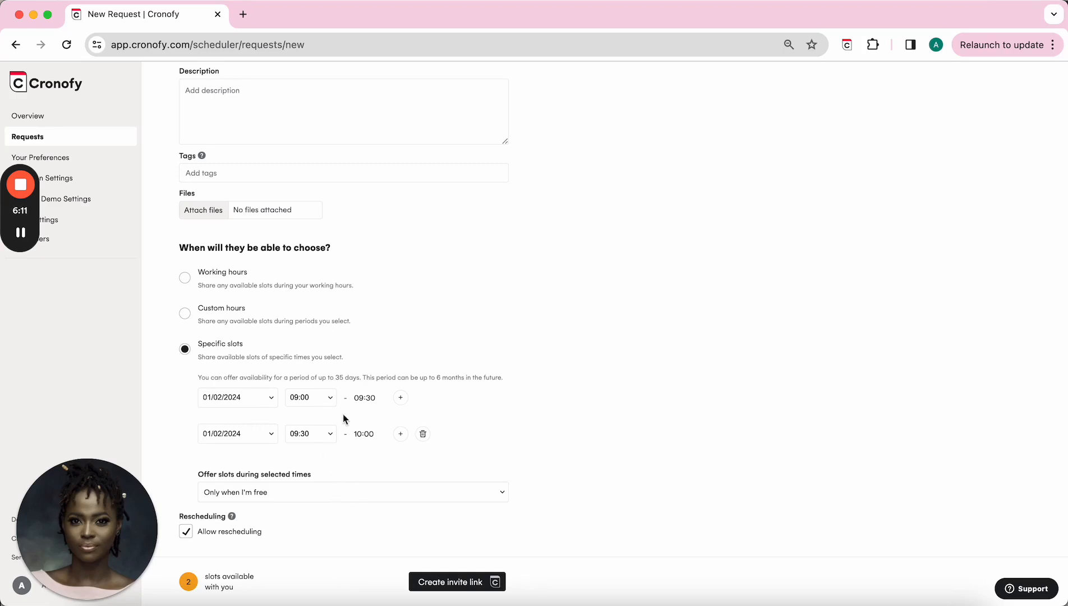
# Step: Set the selected slots to be offered 'Whether I'm busy or not'
pyautogui.click(331, 494)
pyautogui.click(307, 534)
pyautogui.click(273, 492)
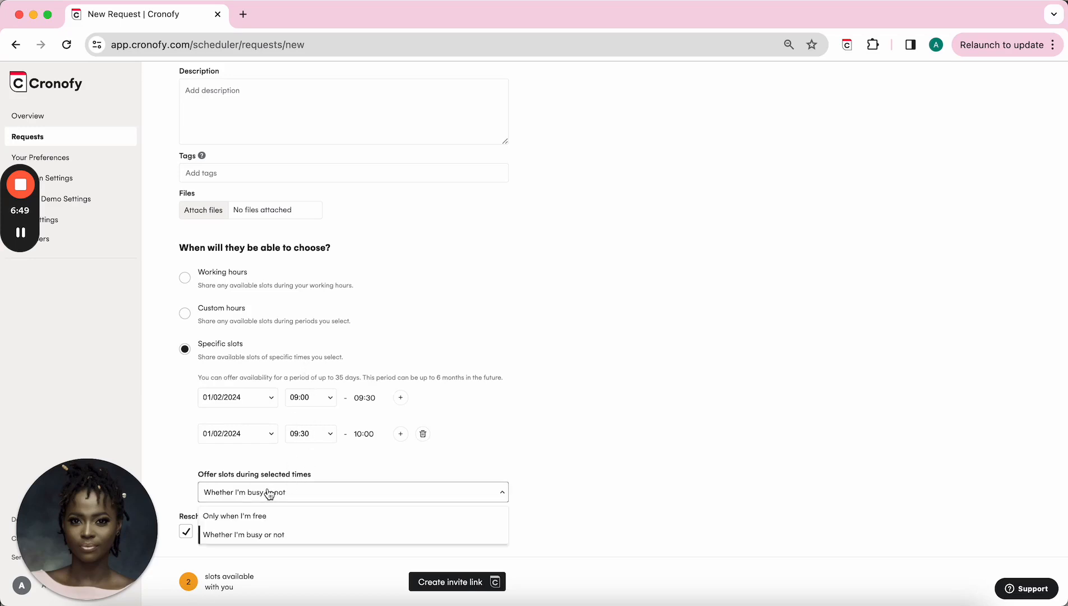
pyautogui.click(258, 534)
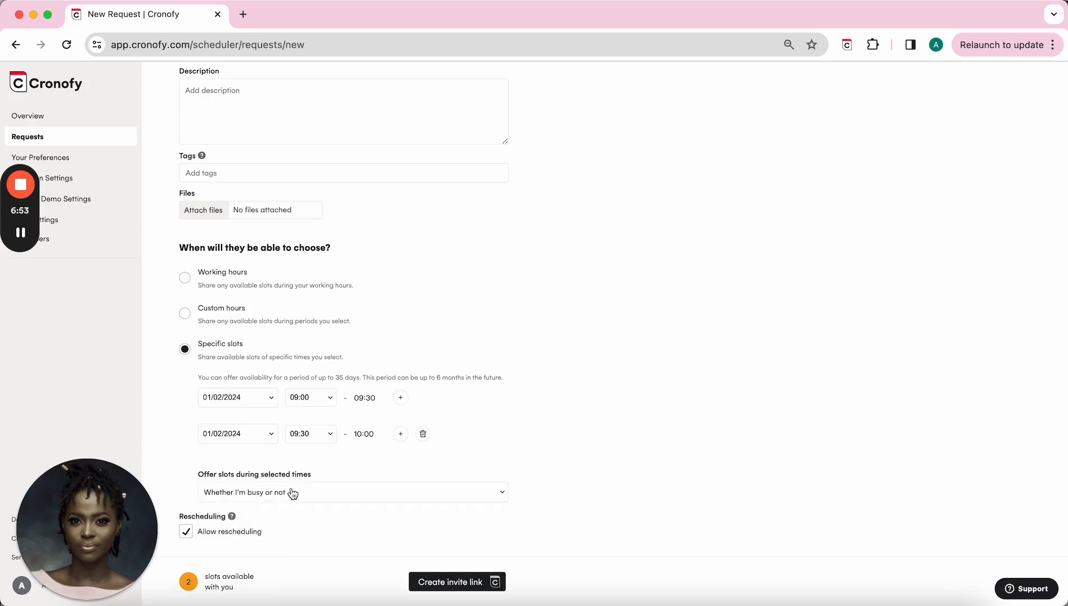
# Step: Swap the event host to the colleague found by searching their name
pyautogui.scroll(8, 344, 305)
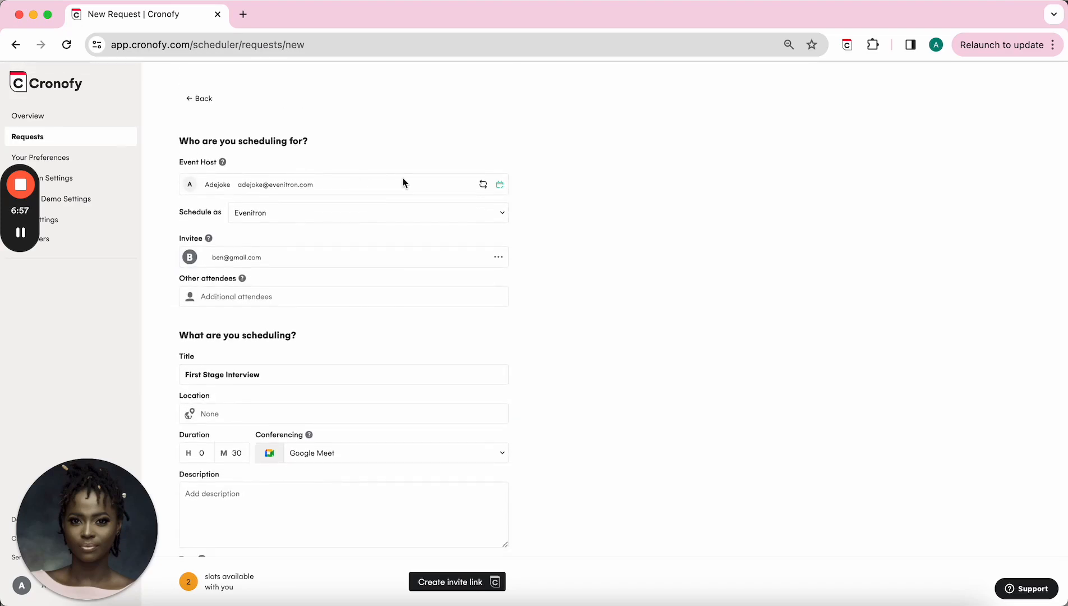
pyautogui.click(483, 184)
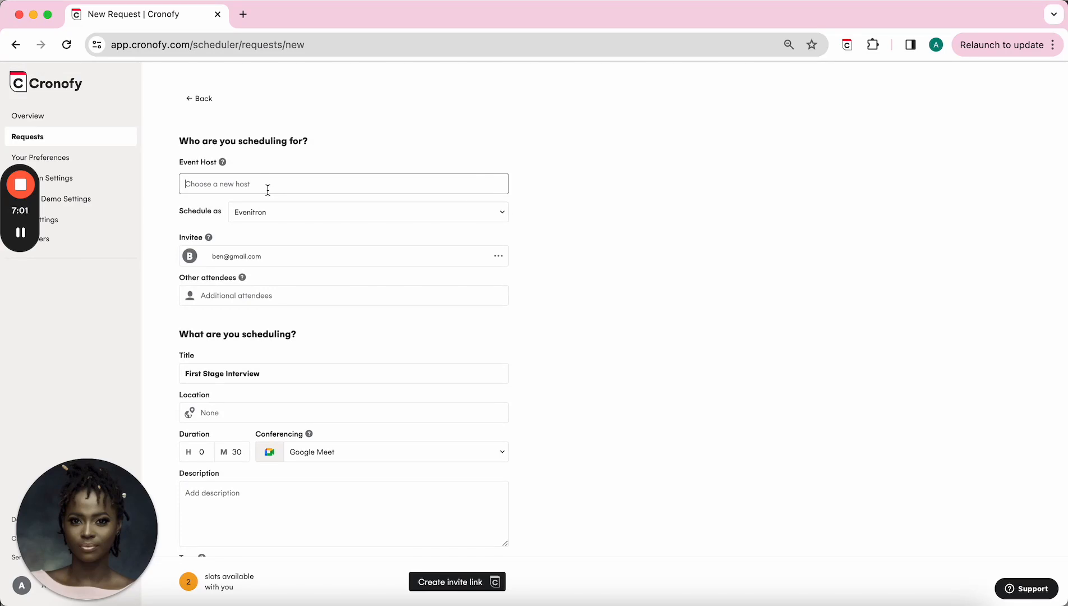
pyautogui.write('s')
pyautogui.press('BackSpace')
pyautogui.write('serena')
pyautogui.click(241, 226)
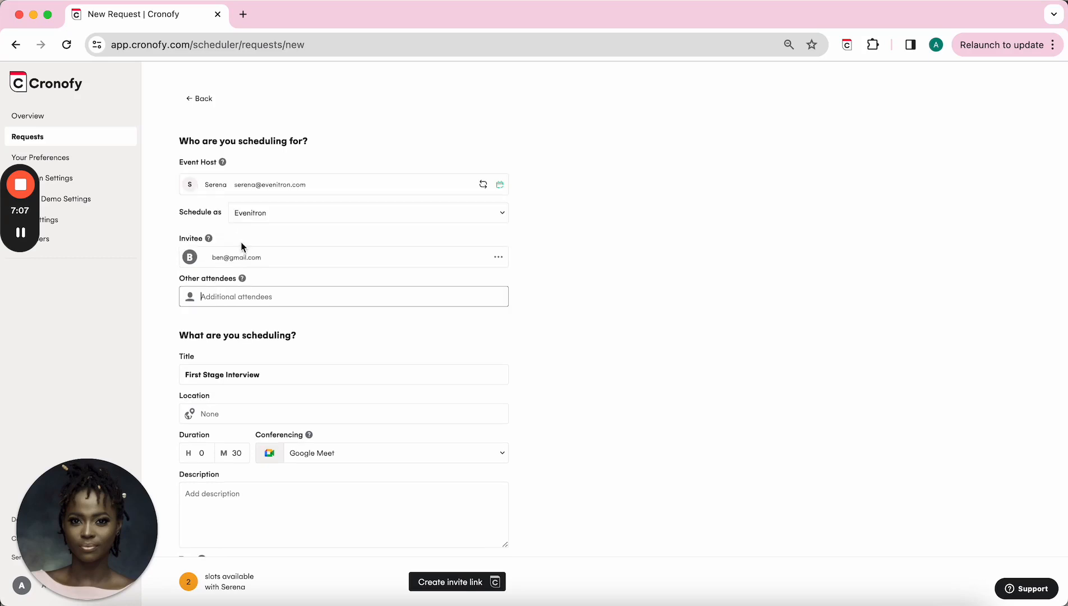
pyautogui.scroll(-3, 303, 375)
pyautogui.scroll(-5, 303, 375)
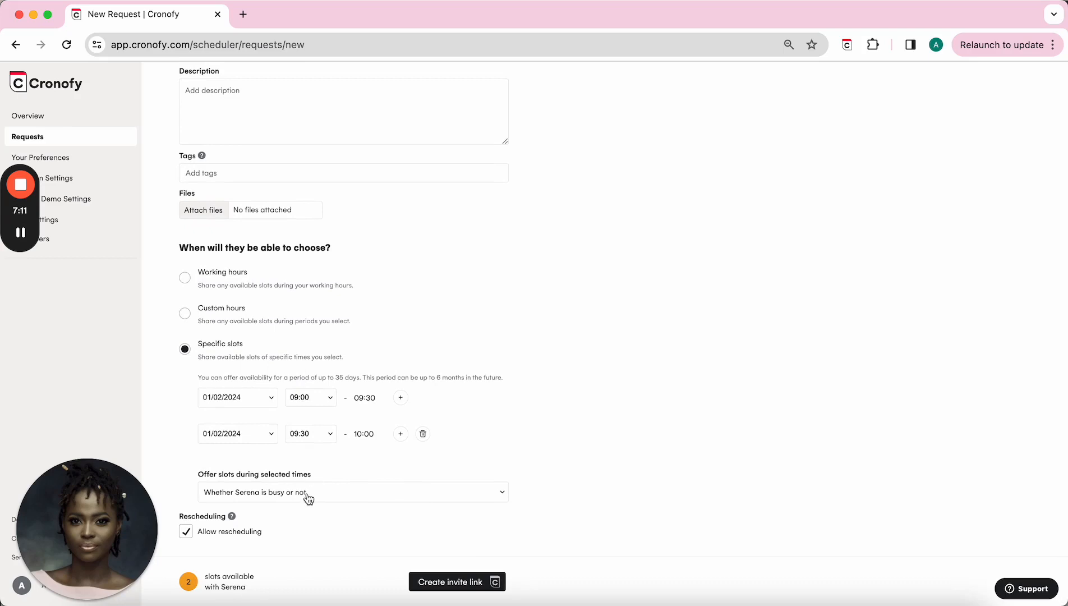
pyautogui.click(308, 494)
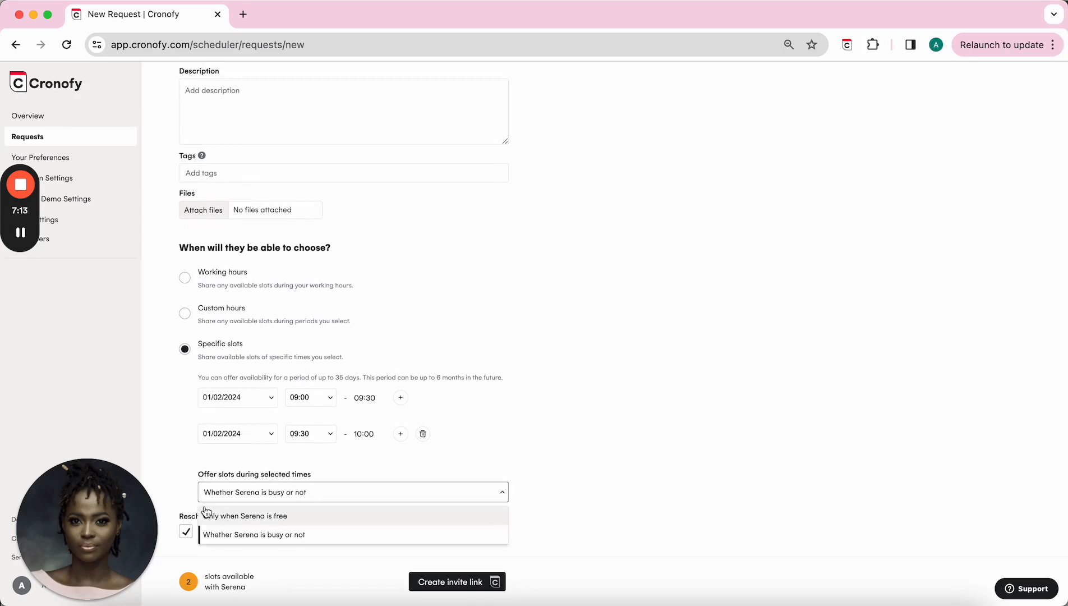
pyautogui.click(240, 494)
pyautogui.click(241, 495)
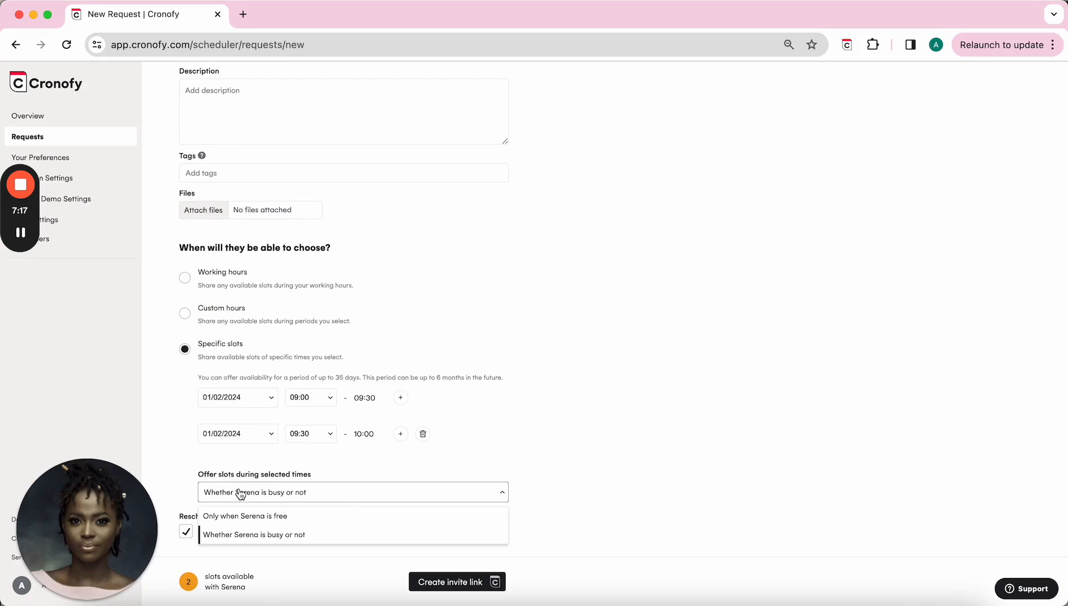
pyautogui.click(255, 540)
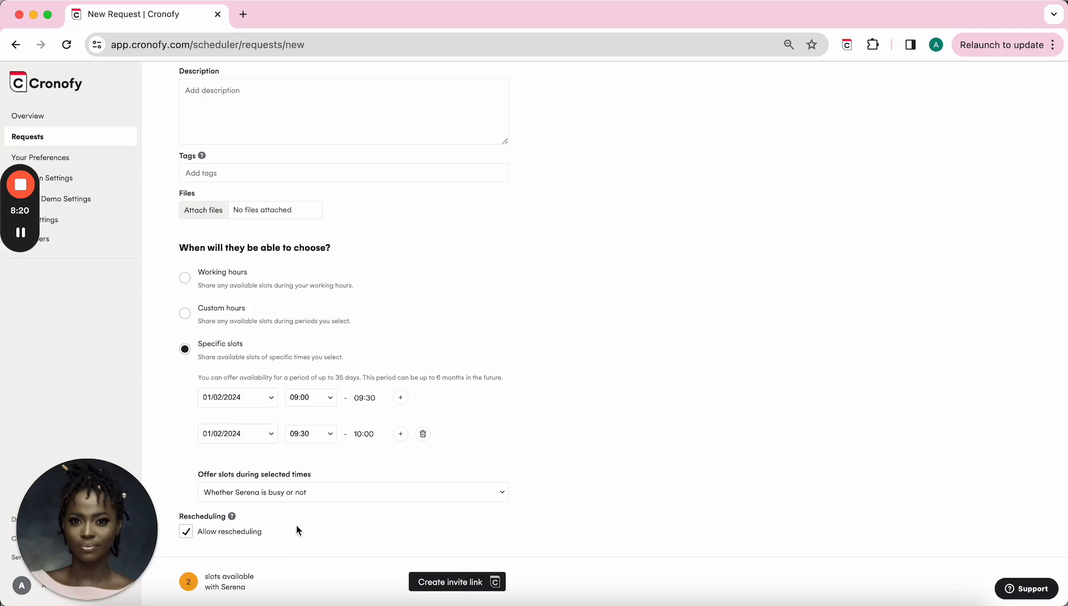
pyautogui.click(186, 533)
# Step: Base availability on working hours limited to the next 3 days, giving 36 slots
pyautogui.moveTo(189, 582)
pyautogui.click(185, 283)
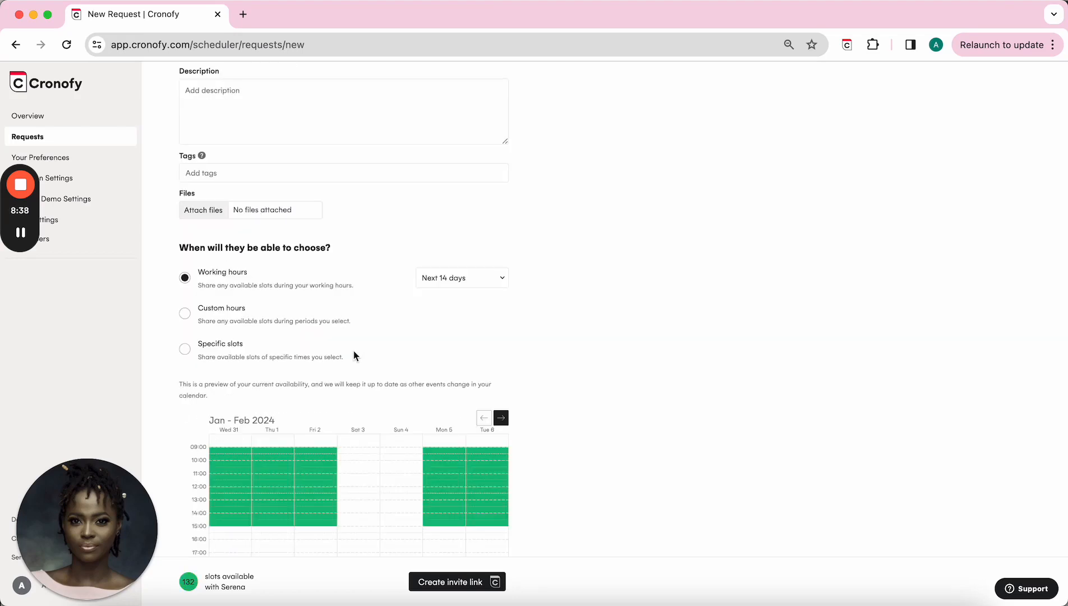
pyautogui.scroll(-1, 373, 404)
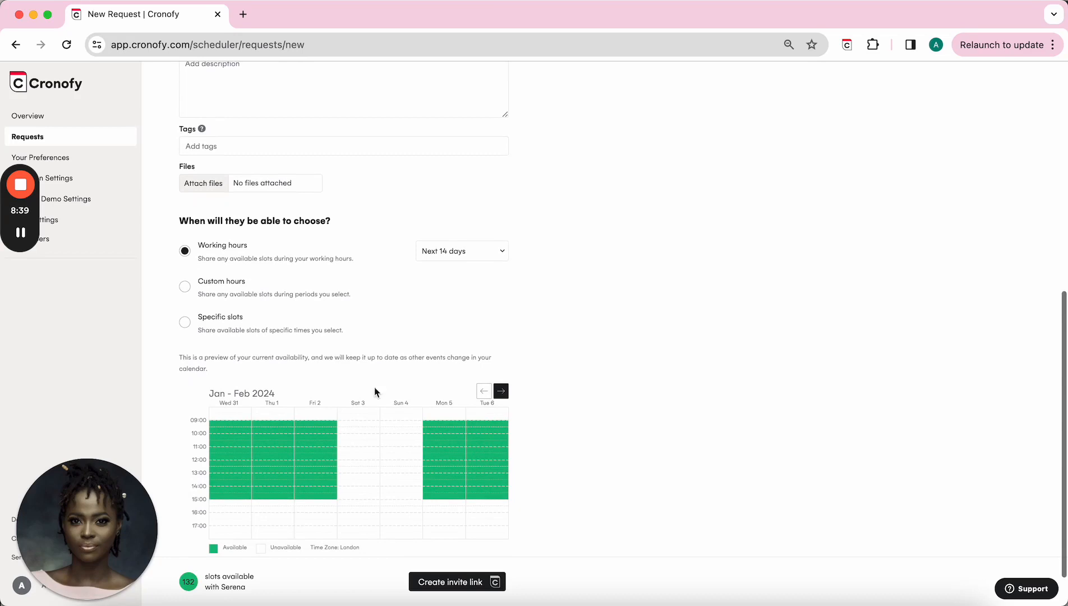
pyautogui.click(481, 254)
pyautogui.click(467, 279)
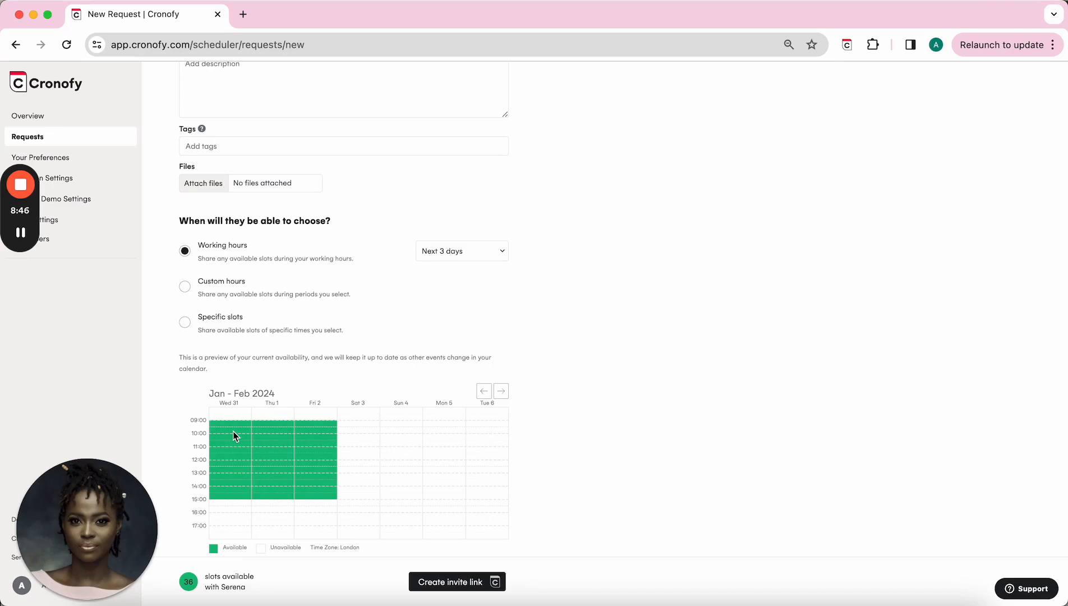
pyautogui.scroll(-2, 264, 450)
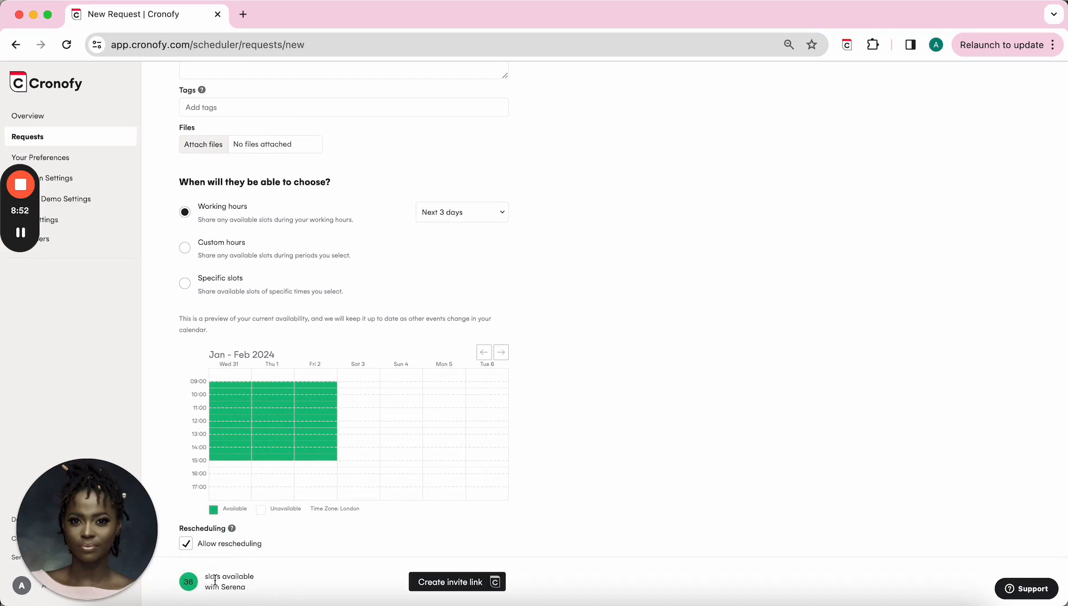
pyautogui.scroll(-1, 307, 472)
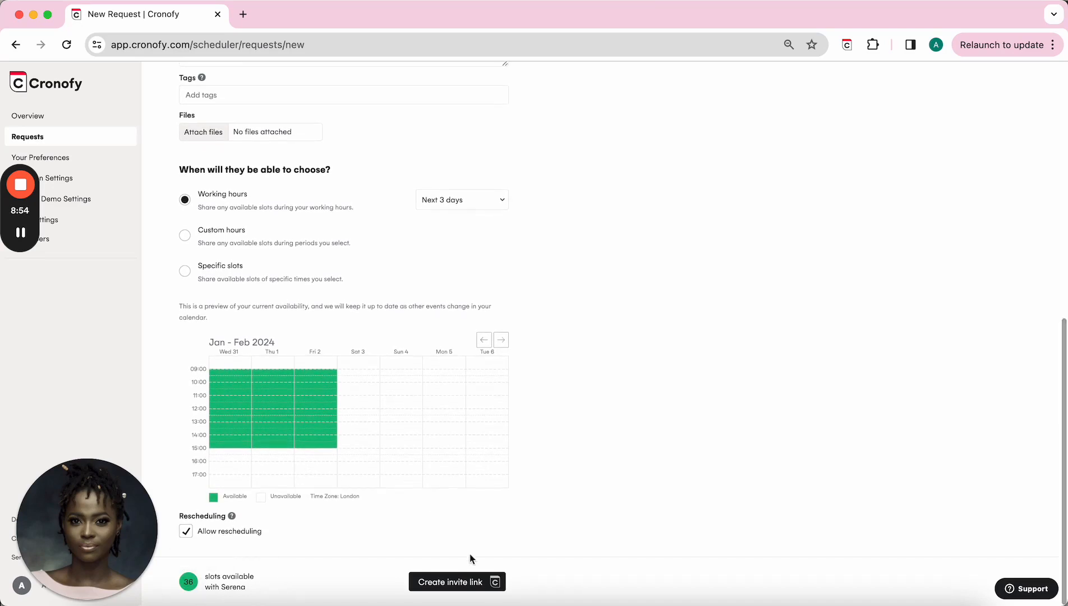
# Step: Create the First Stage Interview invite link and copy it
pyautogui.click(455, 583)
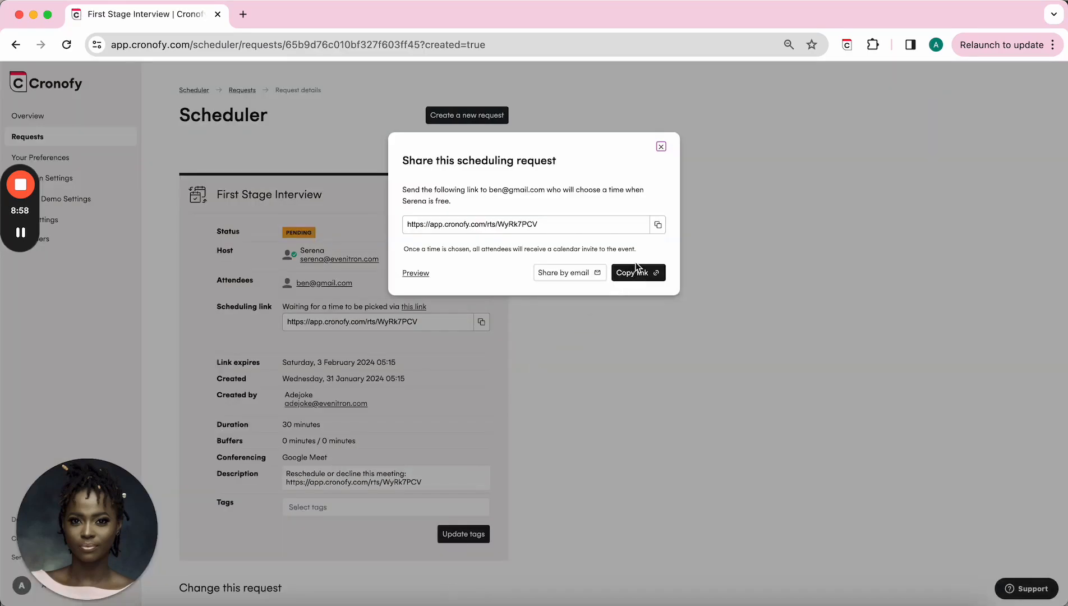
pyautogui.click(637, 274)
# Step: Preview the invitee's booking page and scroll through the offered 30-minute slots
pyautogui.click(415, 273)
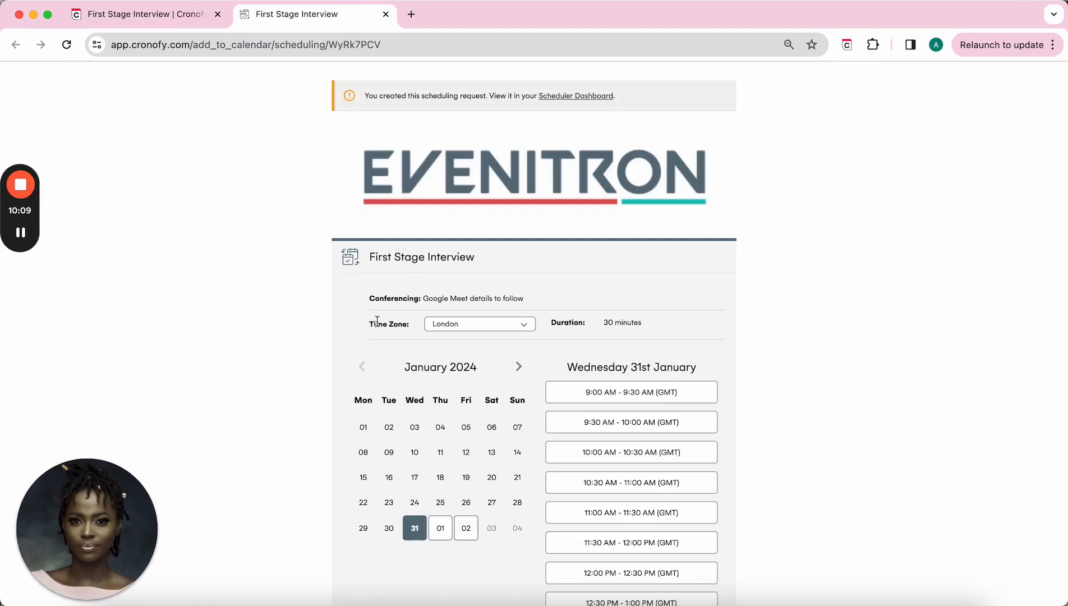
pyautogui.scroll(-5, 378, 321)
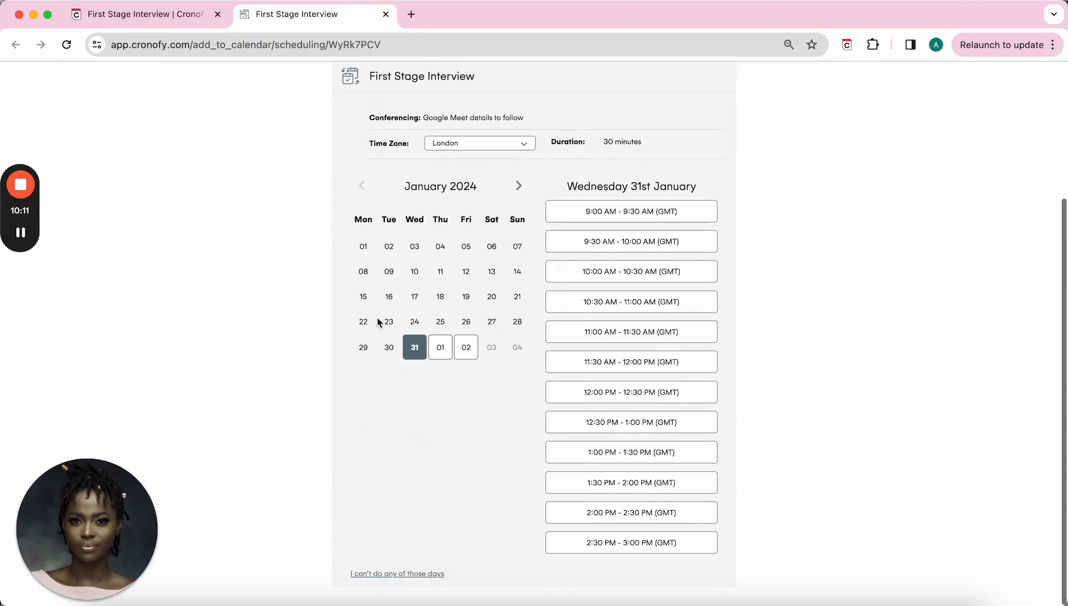
pyautogui.scroll(2, 379, 322)
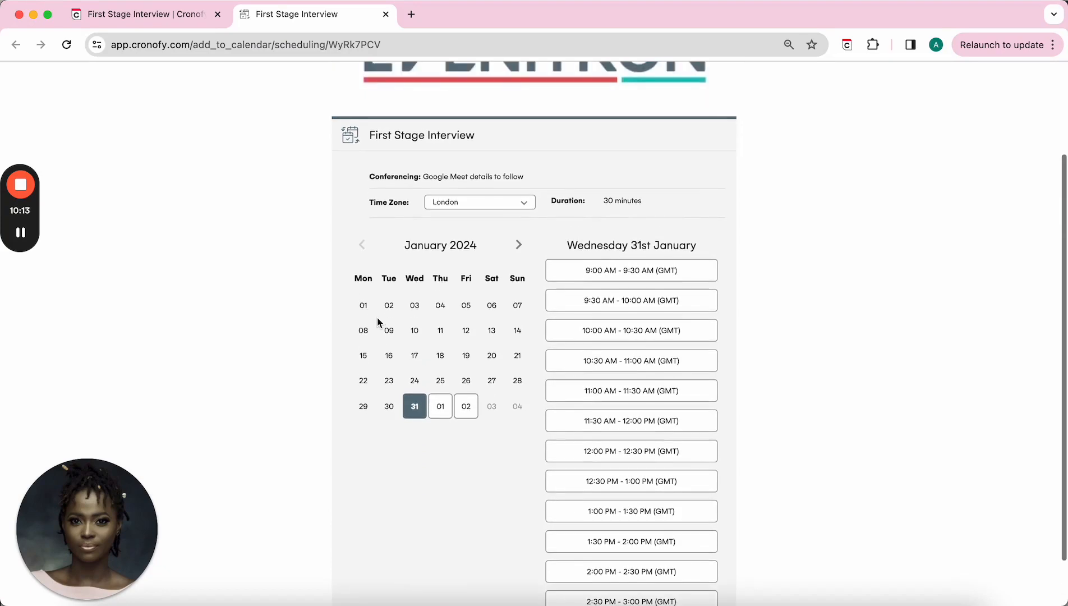
pyautogui.scroll(2, 381, 348)
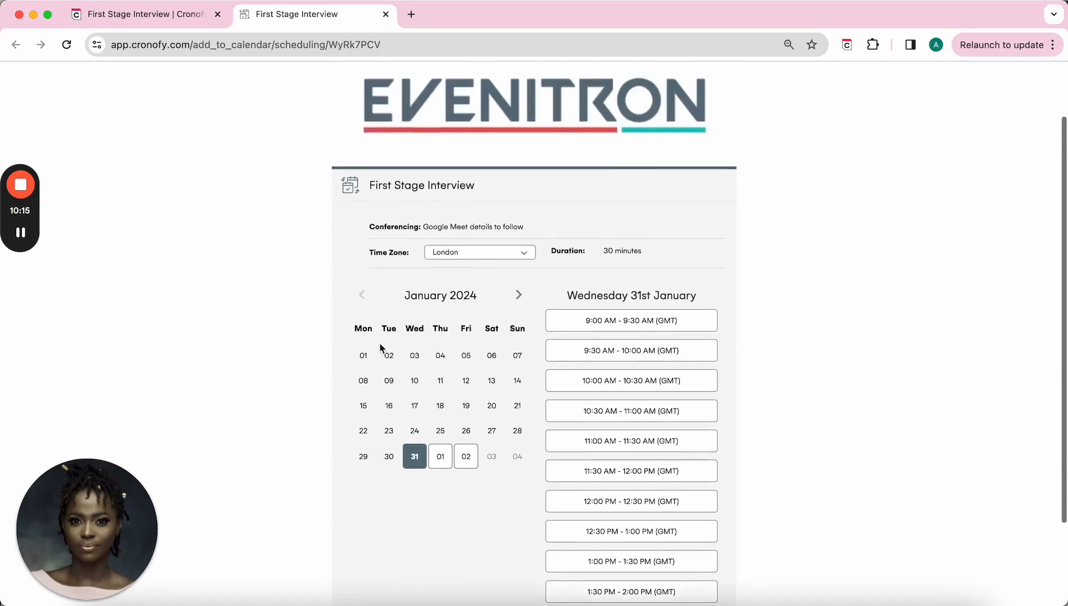
pyautogui.scroll(3, 395, 269)
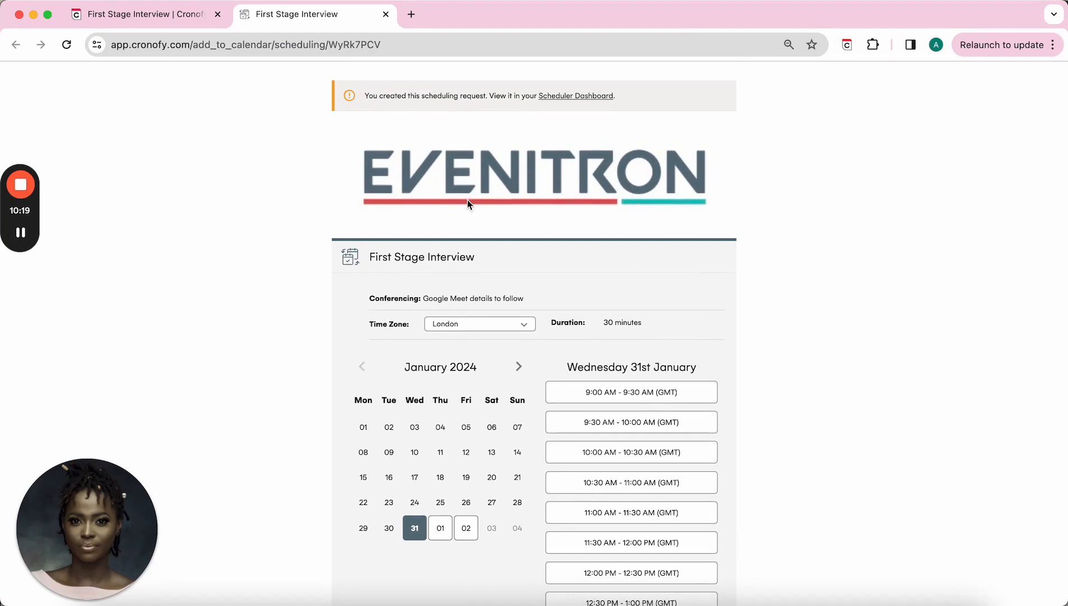
pyautogui.scroll(-2, 555, 243)
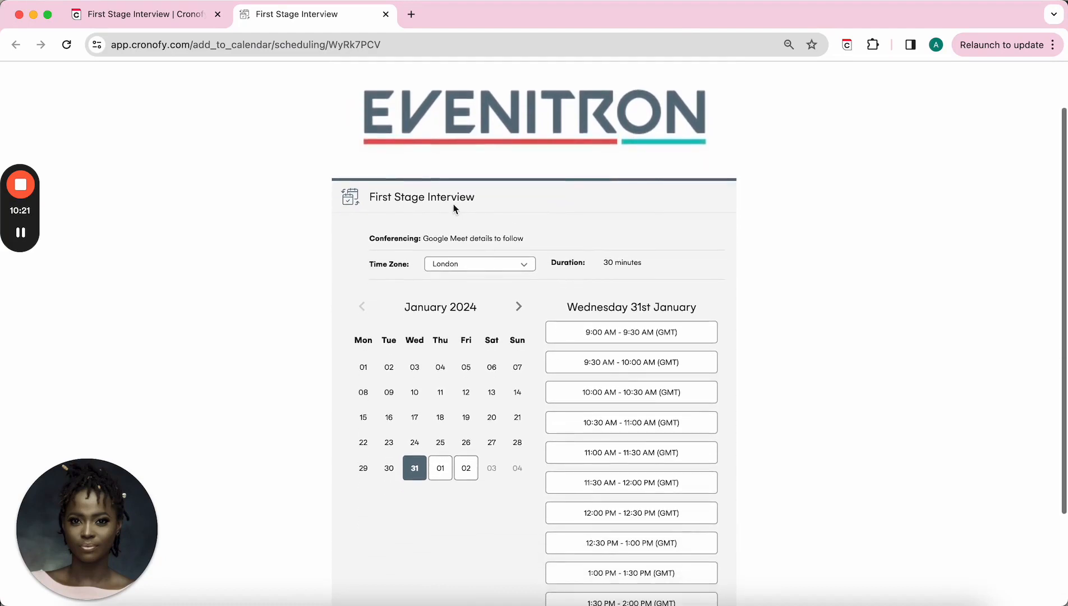
pyautogui.scroll(-3, 480, 288)
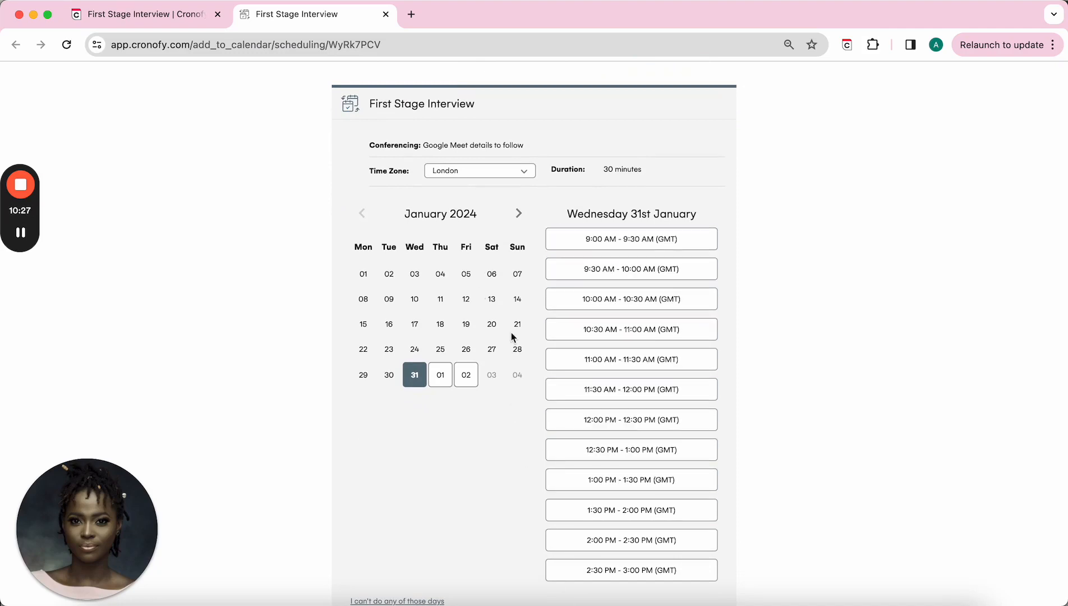
pyautogui.scroll(-1, 477, 461)
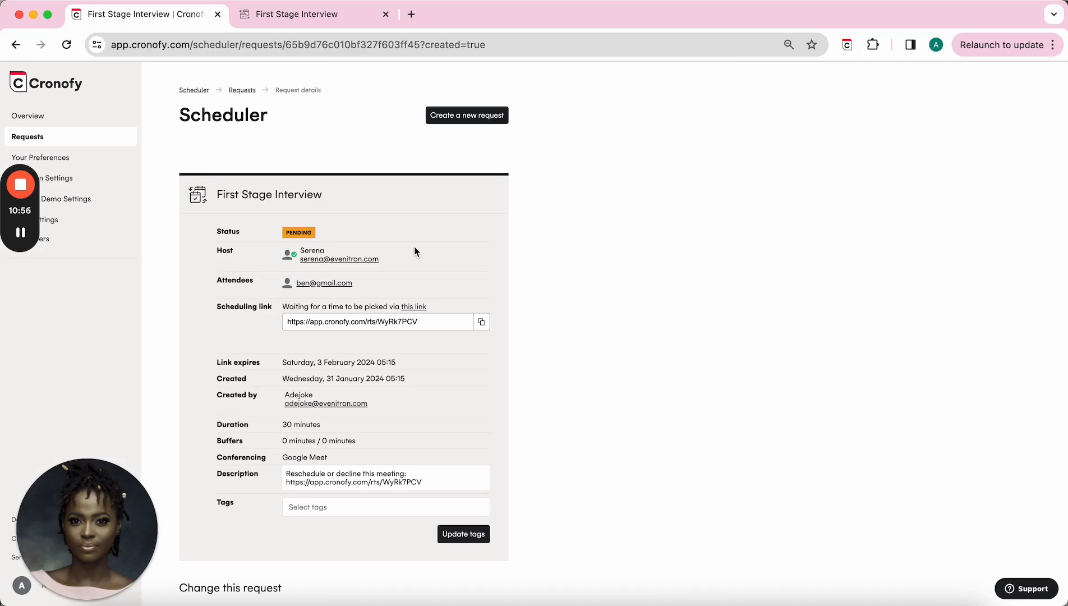